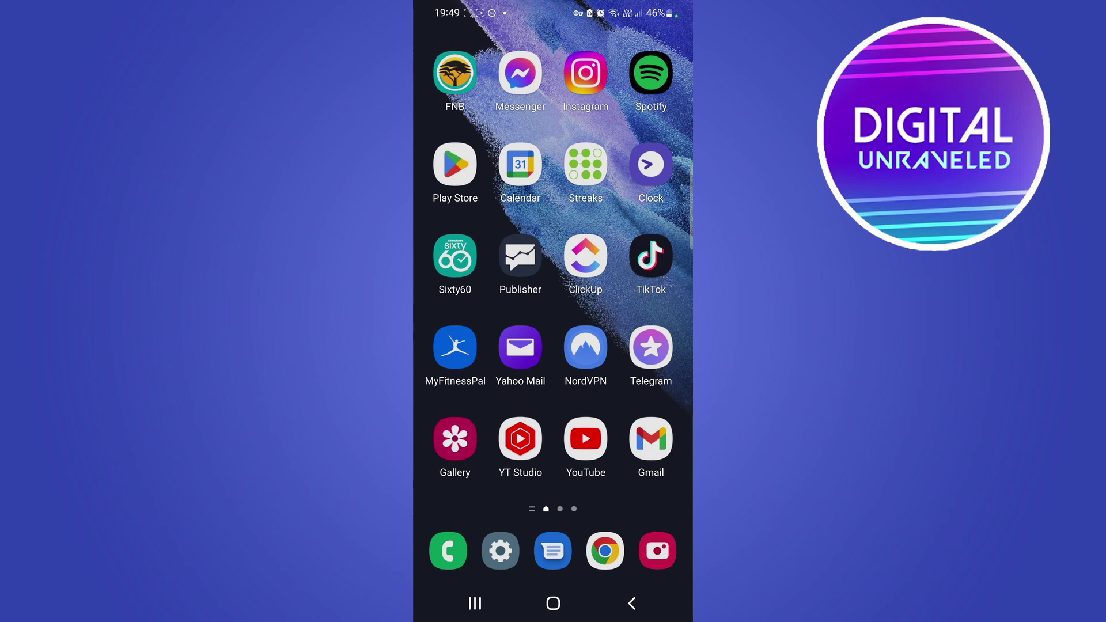
# - Launch TikTok from the Android home screen to reach the profile's videos grid
pyautogui.click(651, 257)
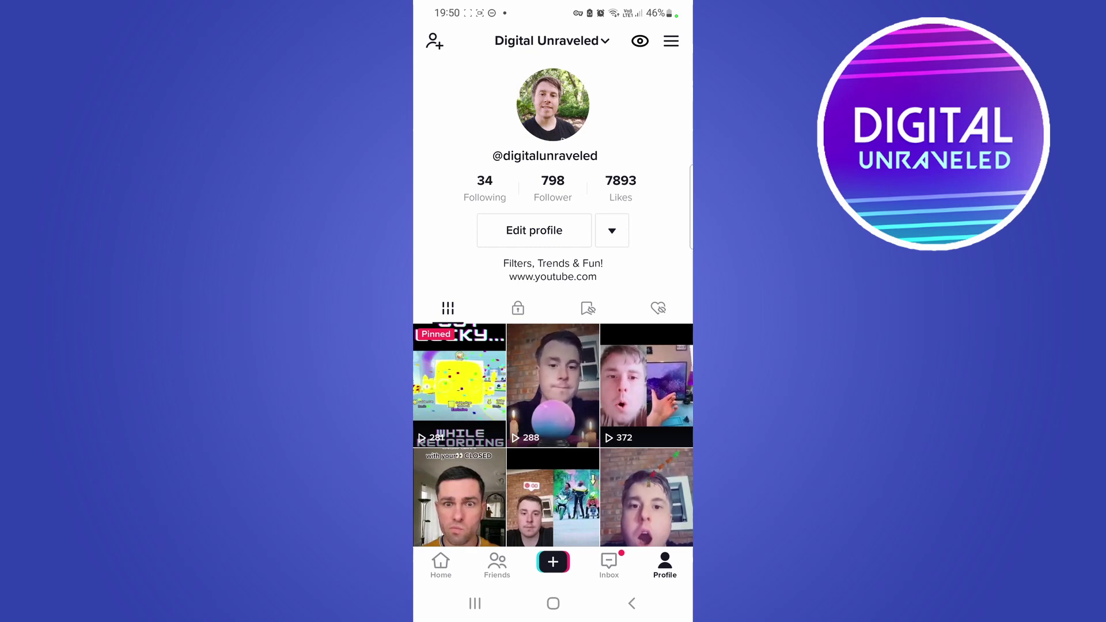
# - Record a roughly four-second clip of the wooden floor with TikTok's camera
pyautogui.click(554, 564)
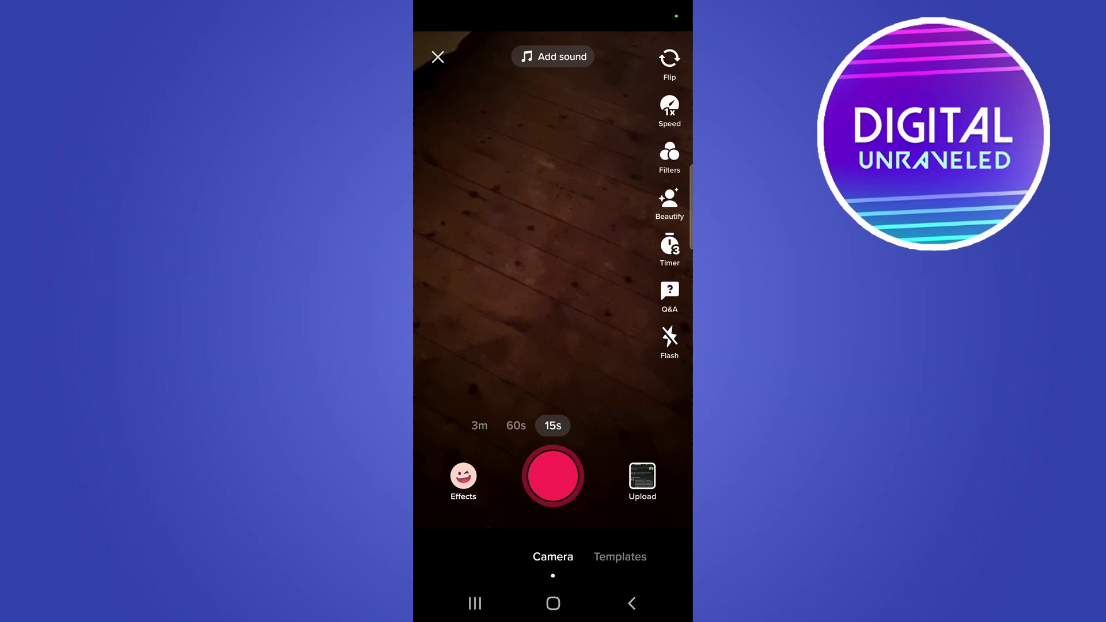
pyautogui.click(554, 475)
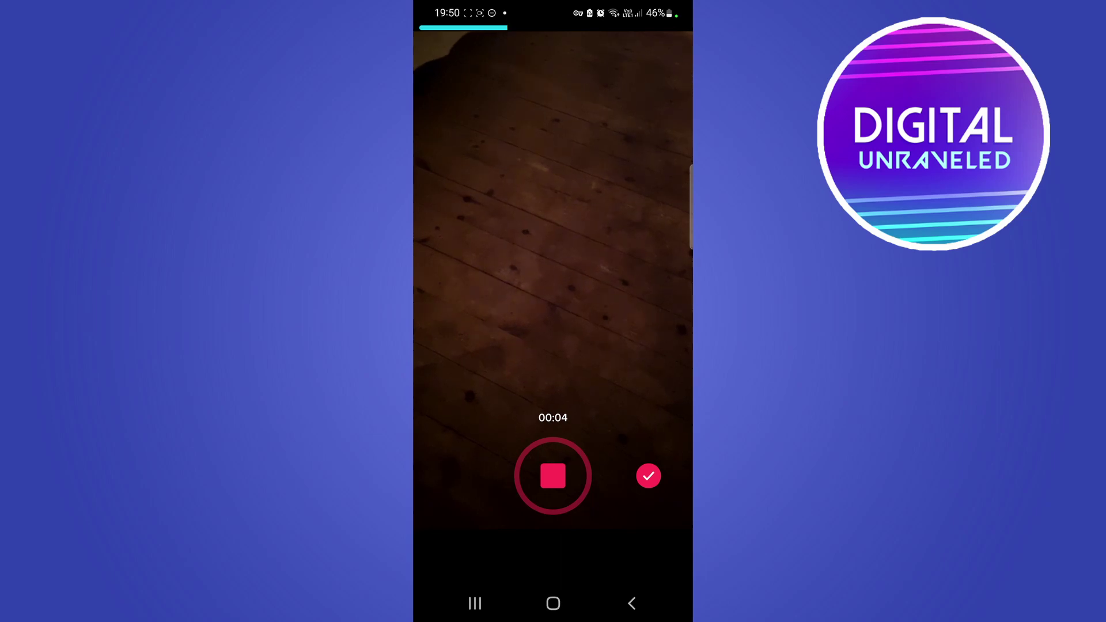
pyautogui.click(554, 476)
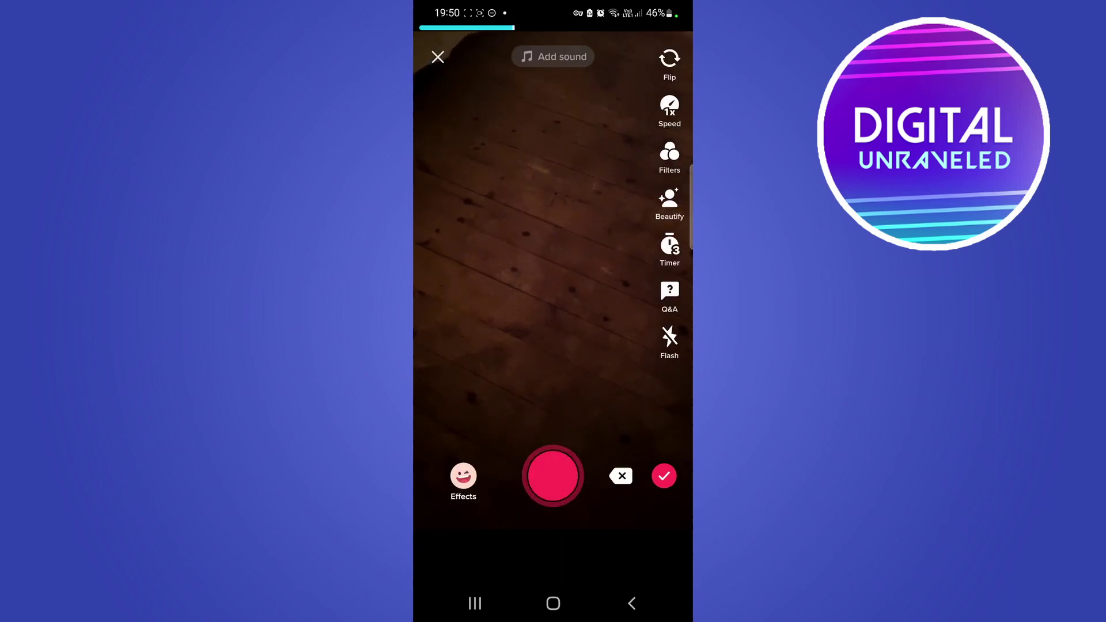
pyautogui.click(665, 477)
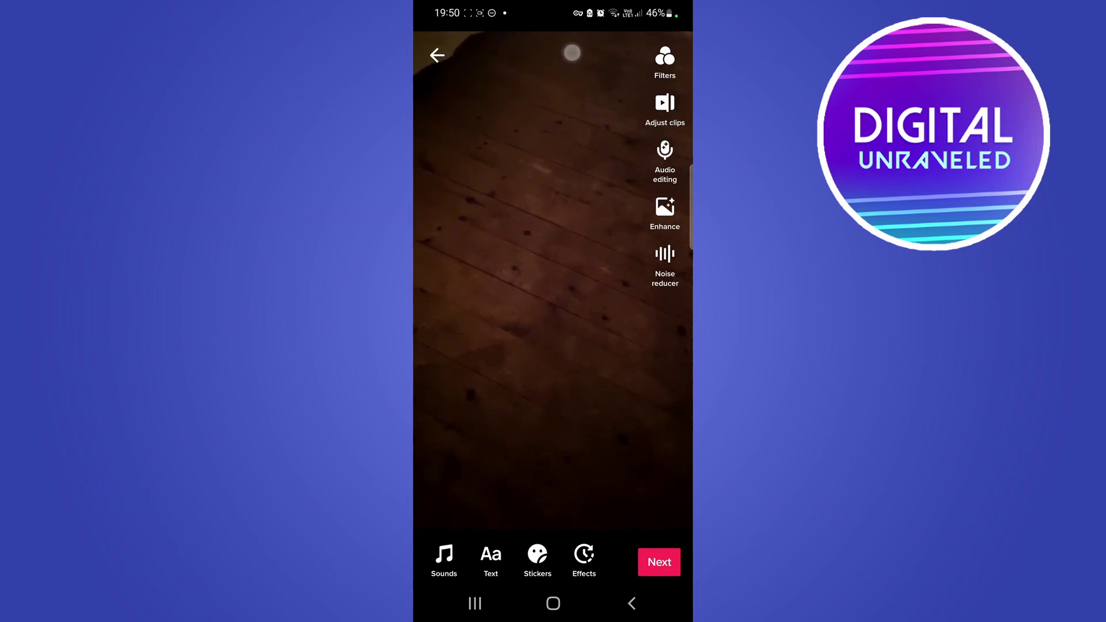
pyautogui.moveTo(550, 456); pyautogui.dragTo(543, 523)
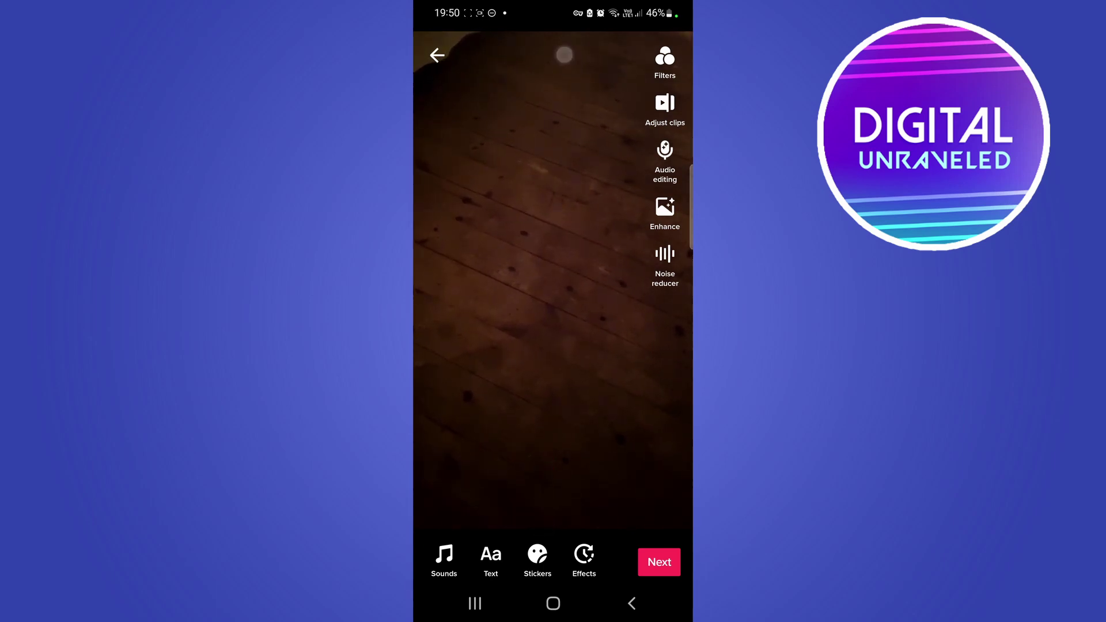
# - Search GIPHY stickers for 'arrow' and place the yellow arrow on the floor clip
pyautogui.click(538, 561)
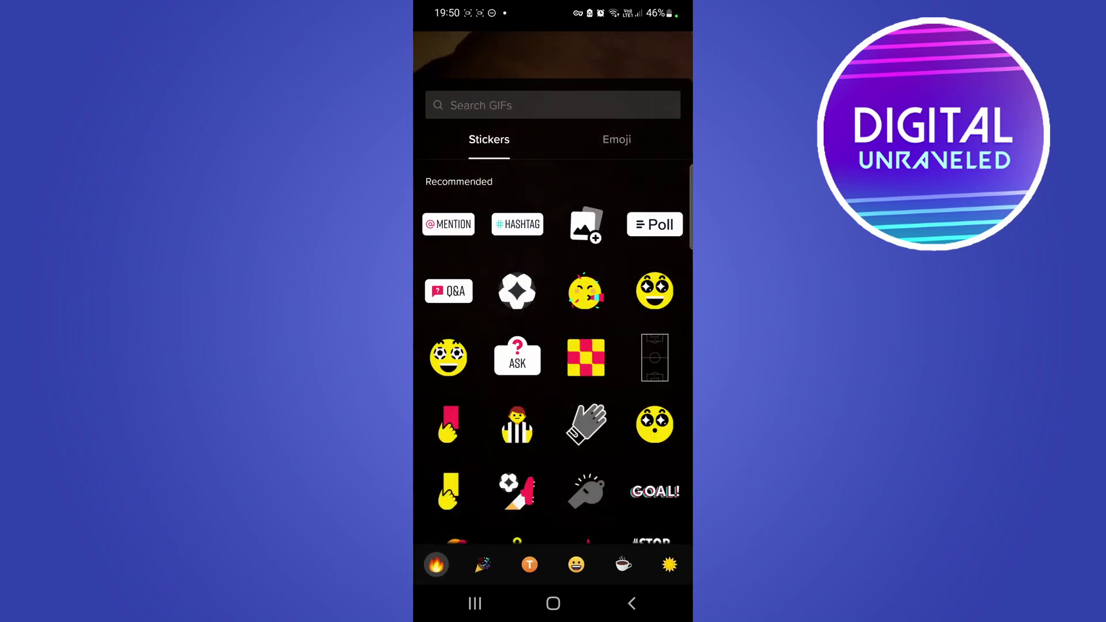
pyautogui.click(554, 105)
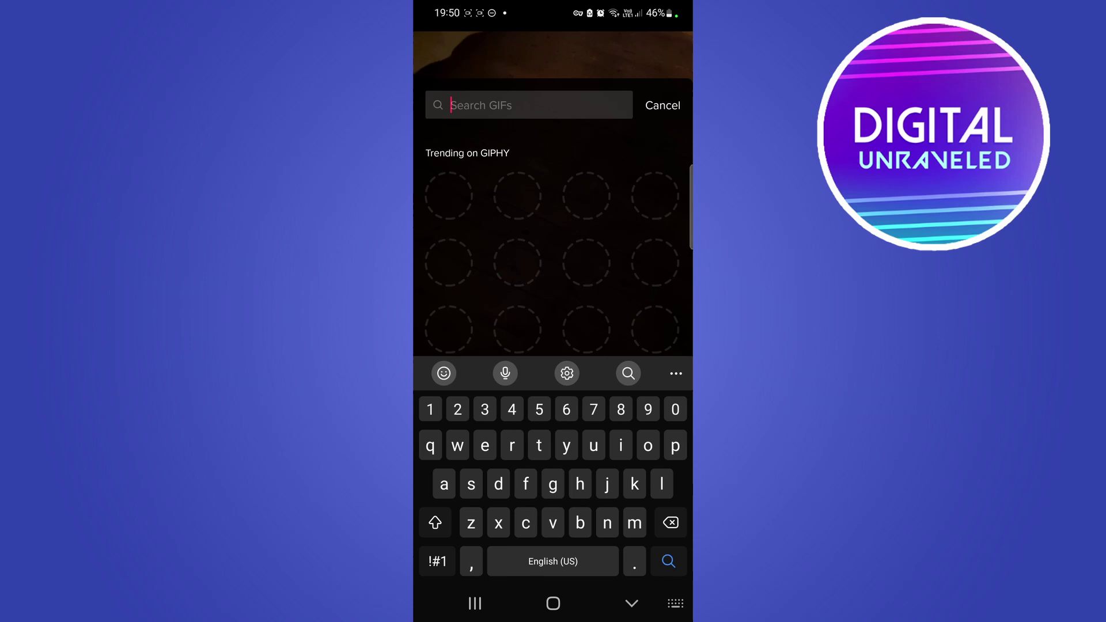
pyautogui.write('arro')
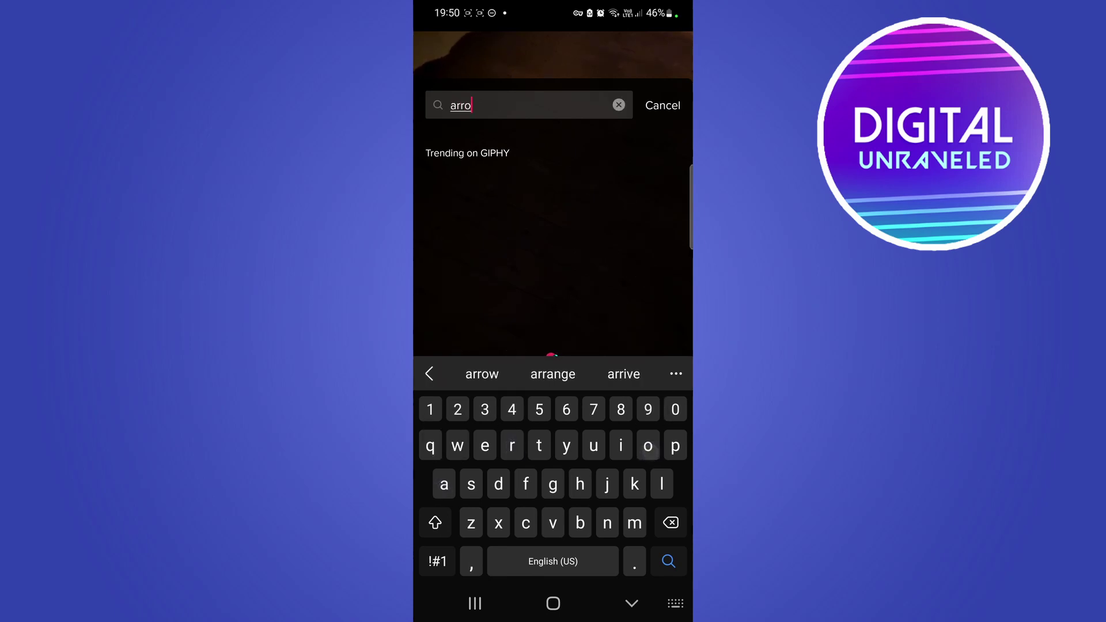
pyautogui.write('w')
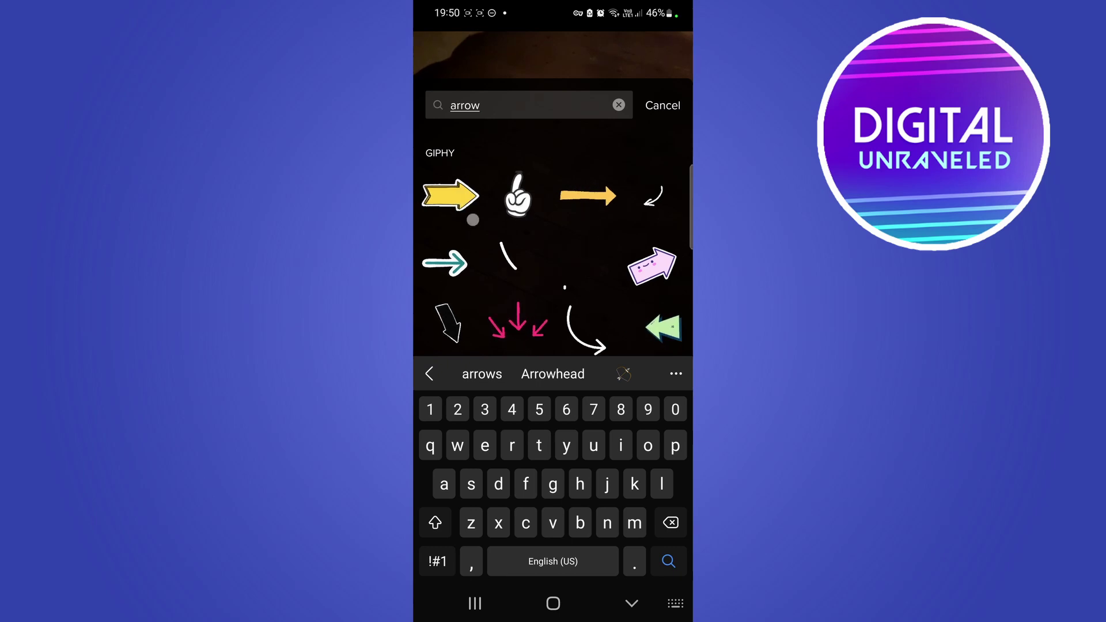
pyautogui.click(451, 197)
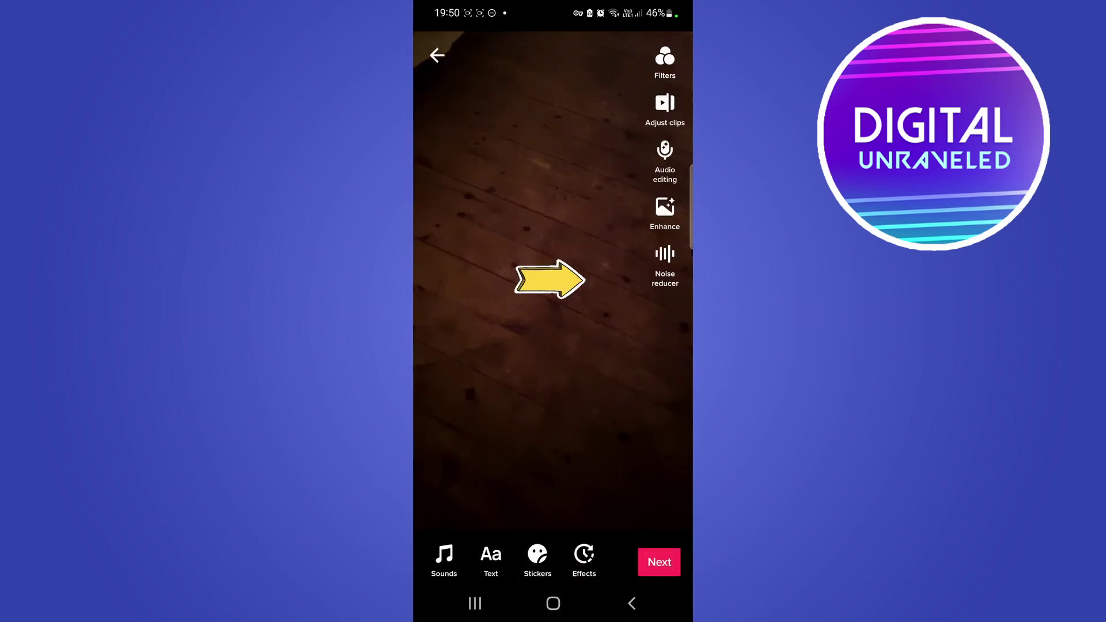
# - Drag the yellow arrow sticker to the right edge, just above the middle
pyautogui.moveTo(562, 284)
pyautogui.mouseDown()
pyautogui.moveTo(595, 402)
pyautogui.moveTo(616, 400)
pyautogui.mouseUp()
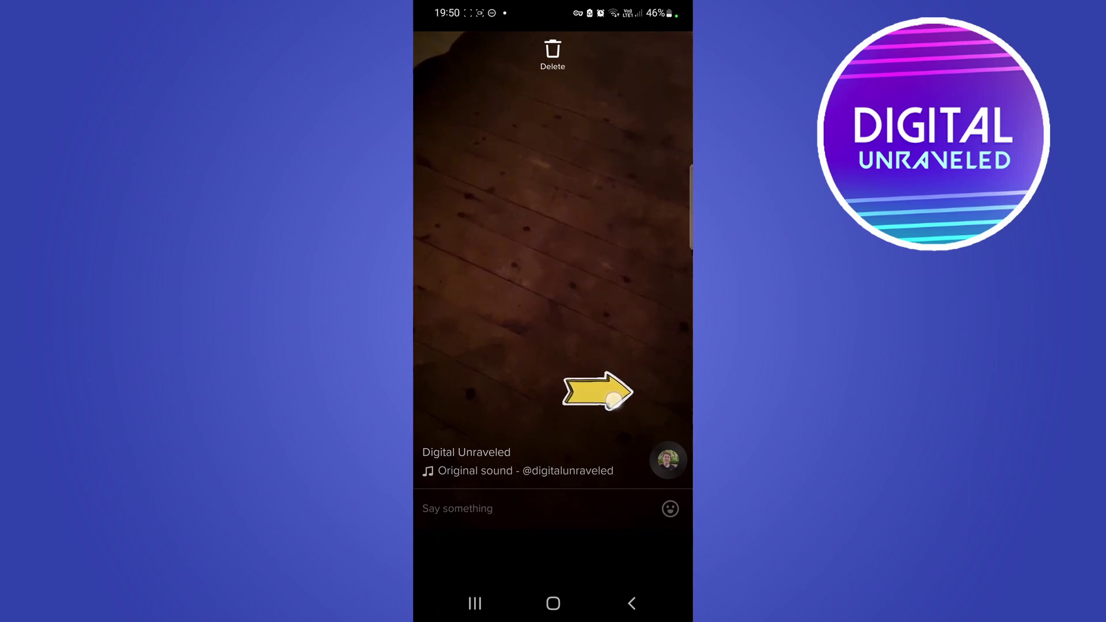
pyautogui.moveTo(616, 400); pyautogui.dragTo(615, 233)
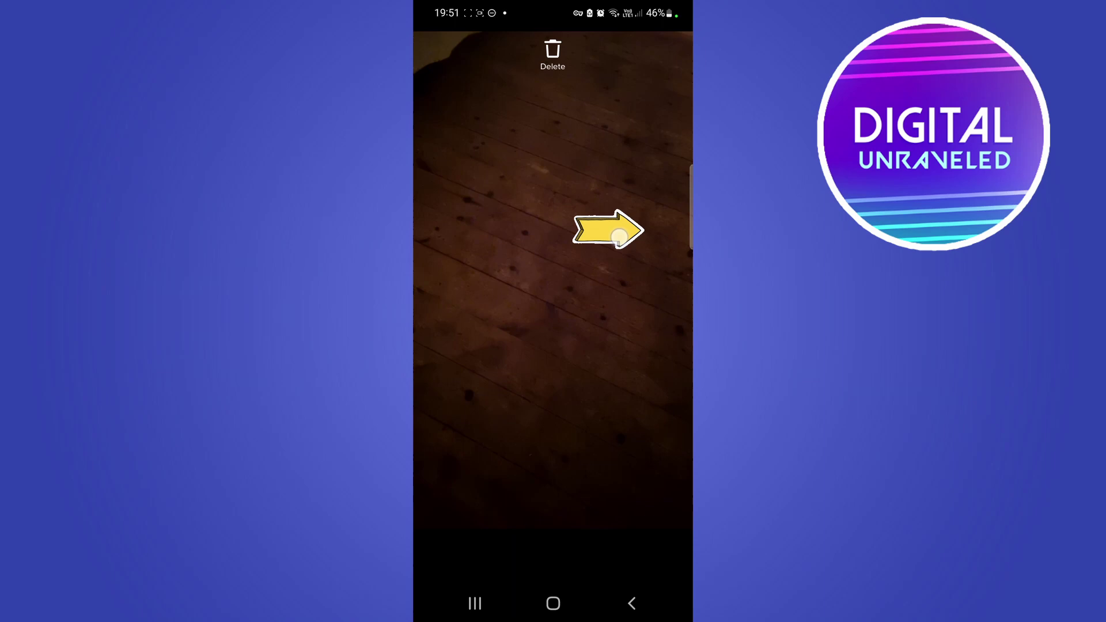
pyautogui.moveTo(616, 234); pyautogui.dragTo(615, 235)
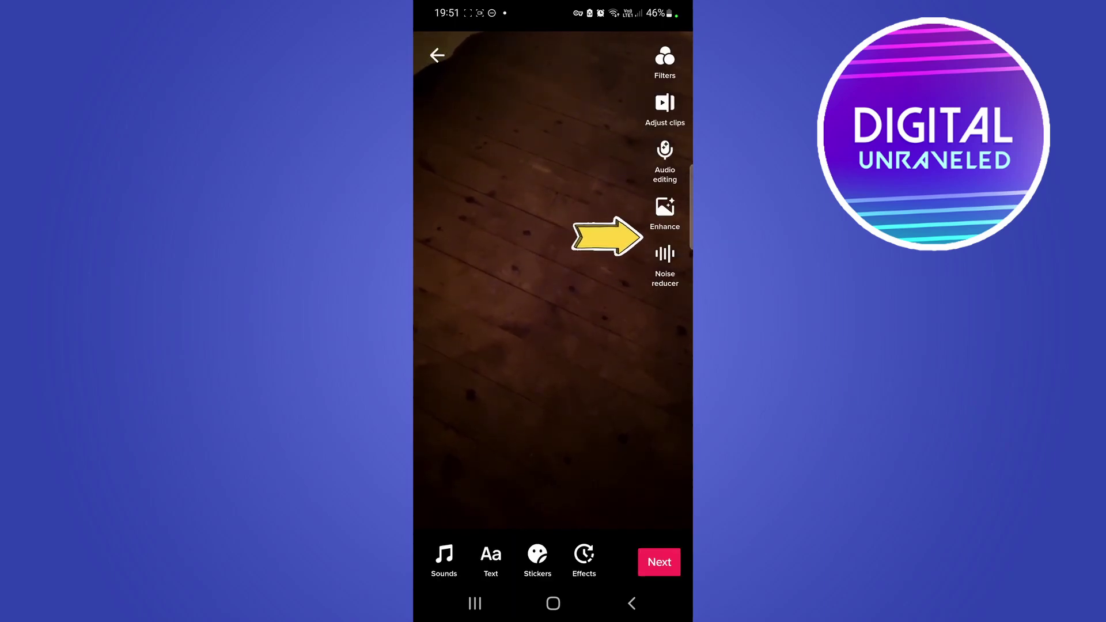
# - Add 'tap to follow' text with a white background, tilted just left of the arrow
pyautogui.click(491, 560)
pyautogui.write('t')
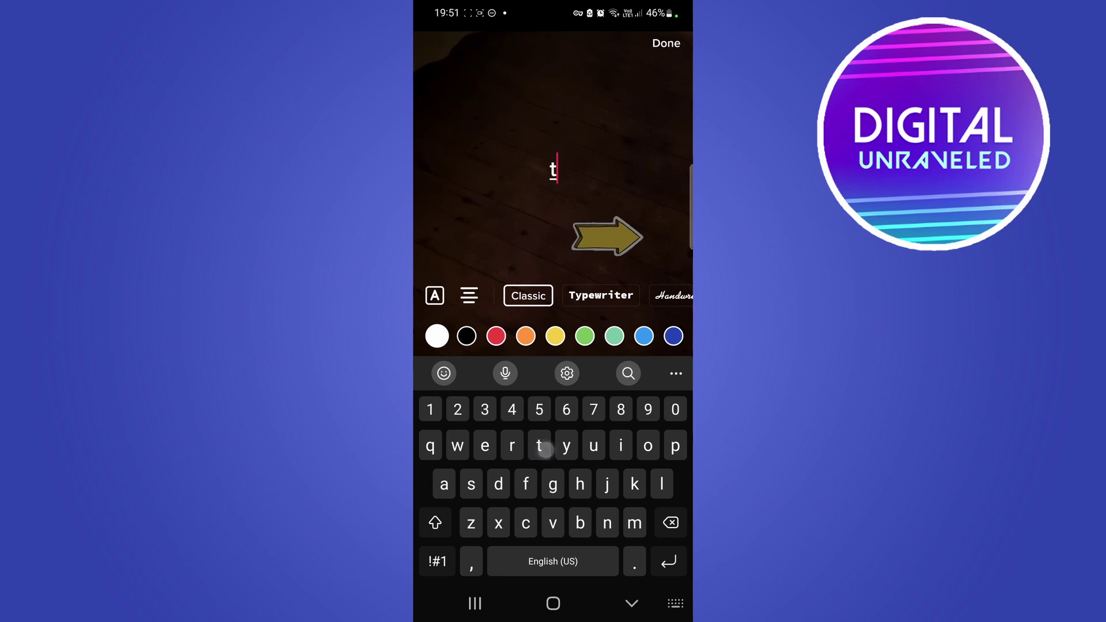
pyautogui.write('ap t')
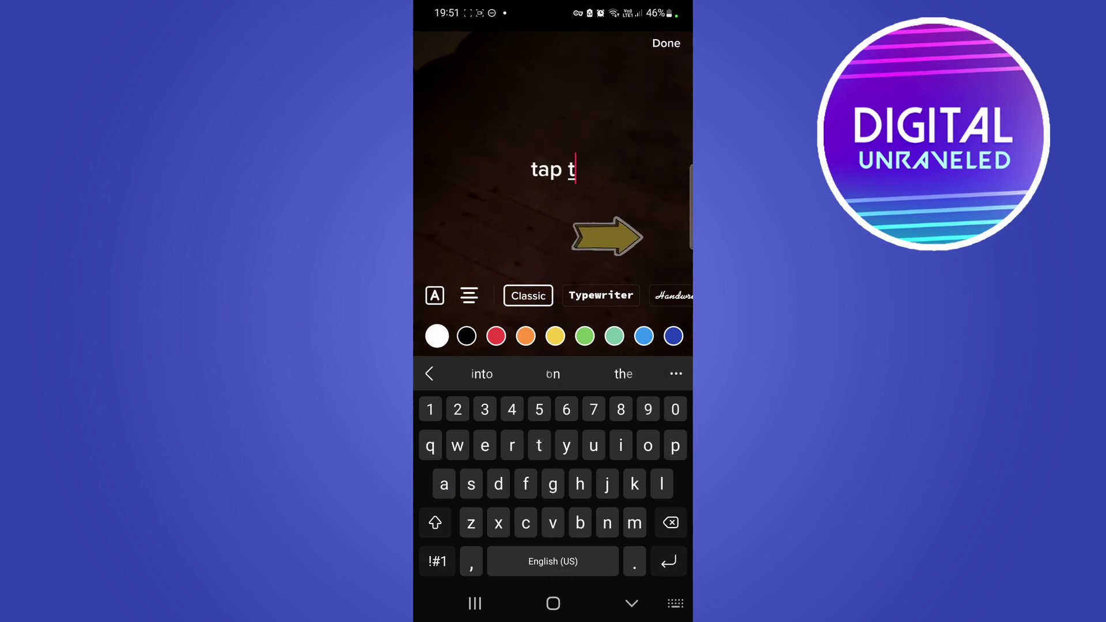
pyautogui.write('o follo')
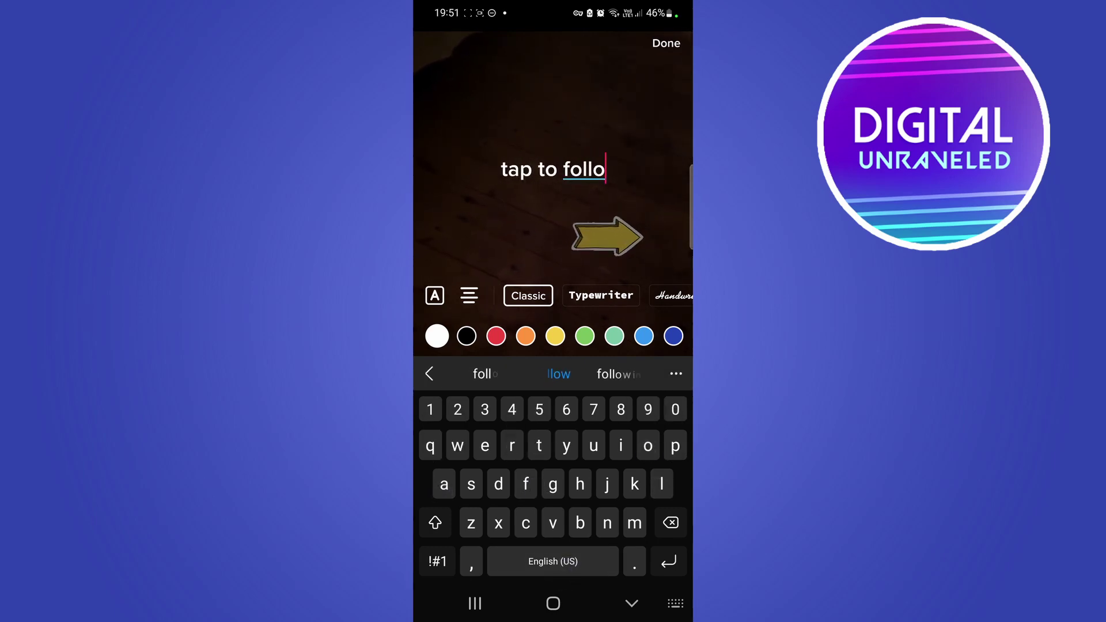
pyautogui.write('e')
pyautogui.click(560, 373)
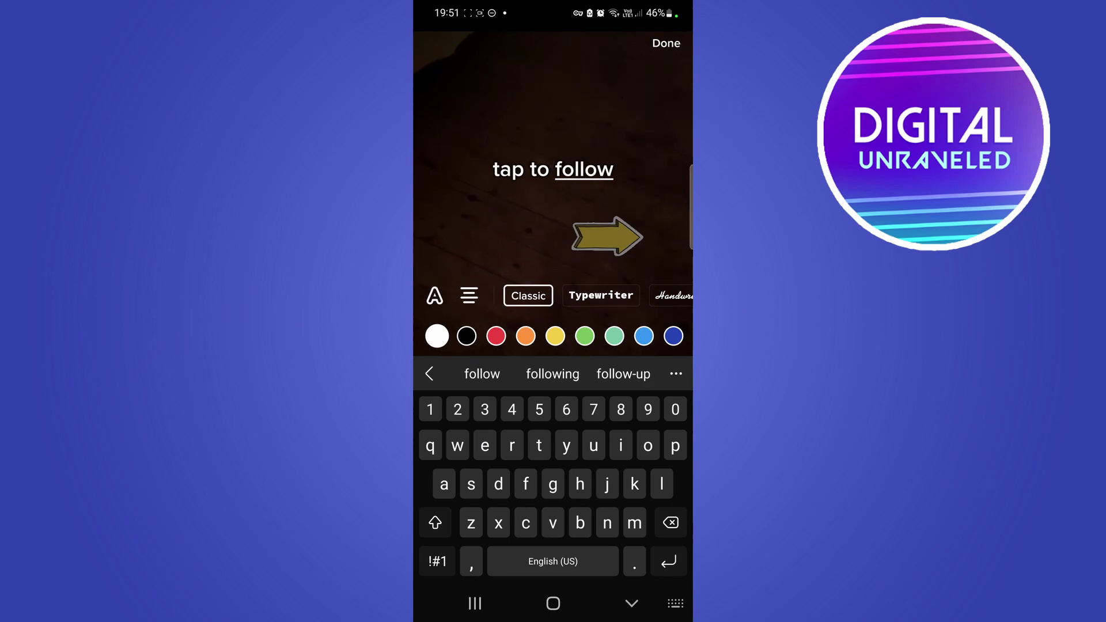
pyautogui.click(435, 295)
pyautogui.click(665, 42)
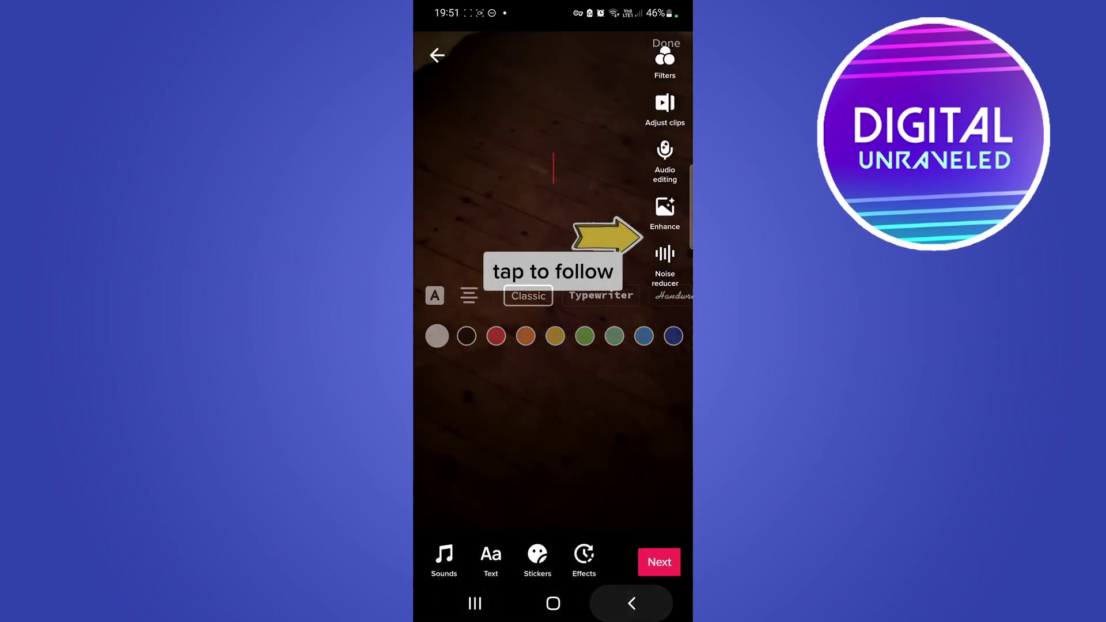
pyautogui.moveTo(553, 277); pyautogui.dragTo(553, 326)
pyautogui.moveTo(542, 403)
pyautogui.mouseDown()
pyautogui.moveTo(559, 395)
pyautogui.moveTo(518, 293)
pyautogui.mouseUp()
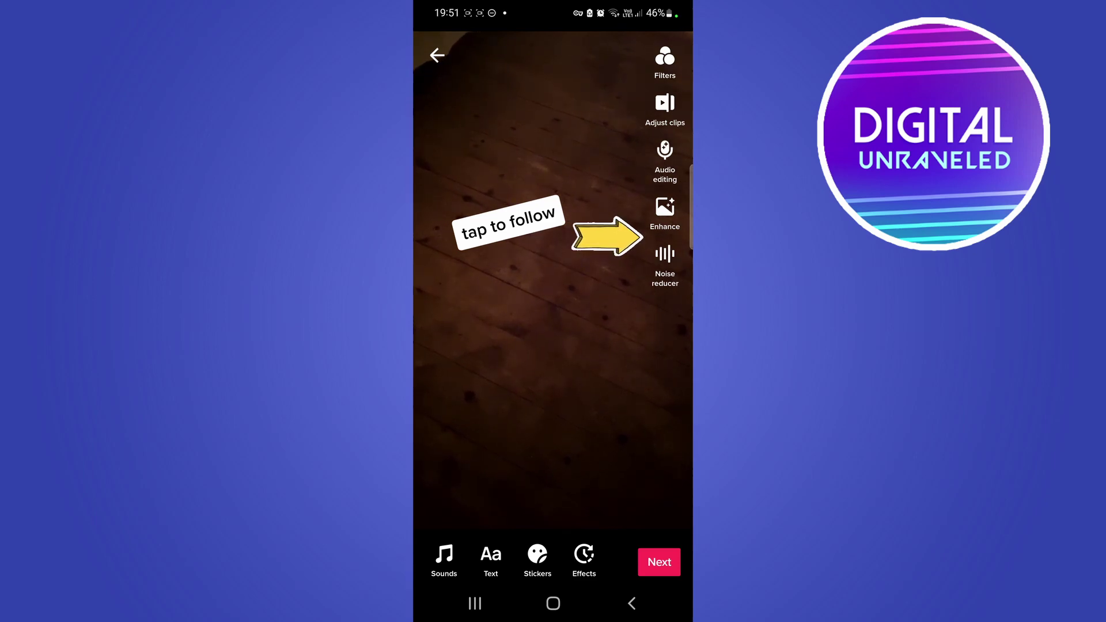
# - Set the arrow sticker's duration to start at 4.2 s, lasting about 1.4 s
pyautogui.click(607, 237)
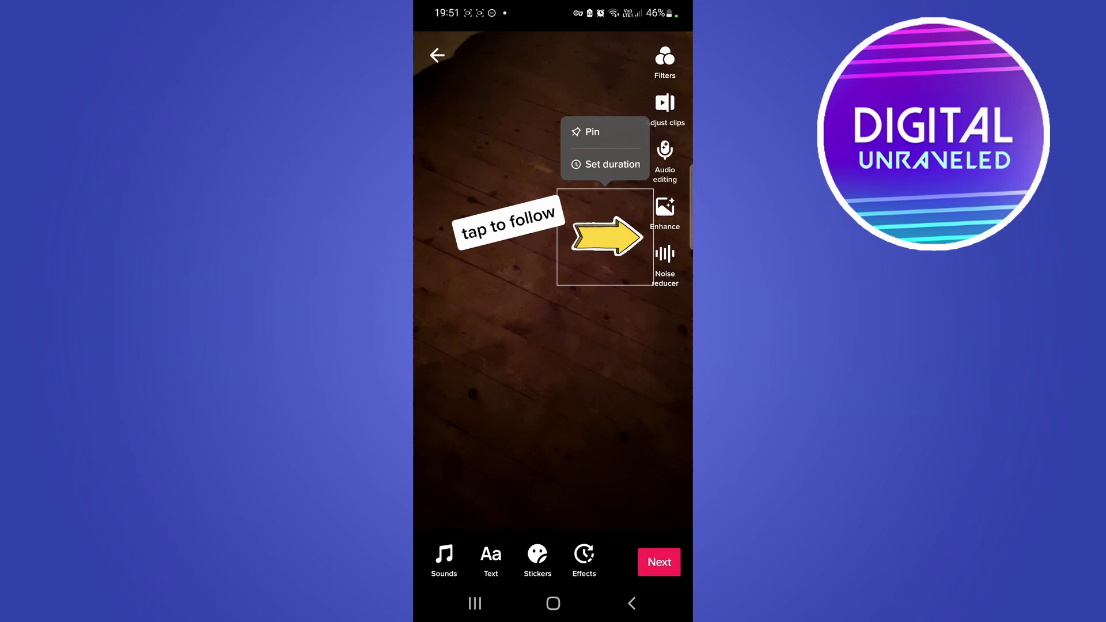
pyautogui.click(607, 238)
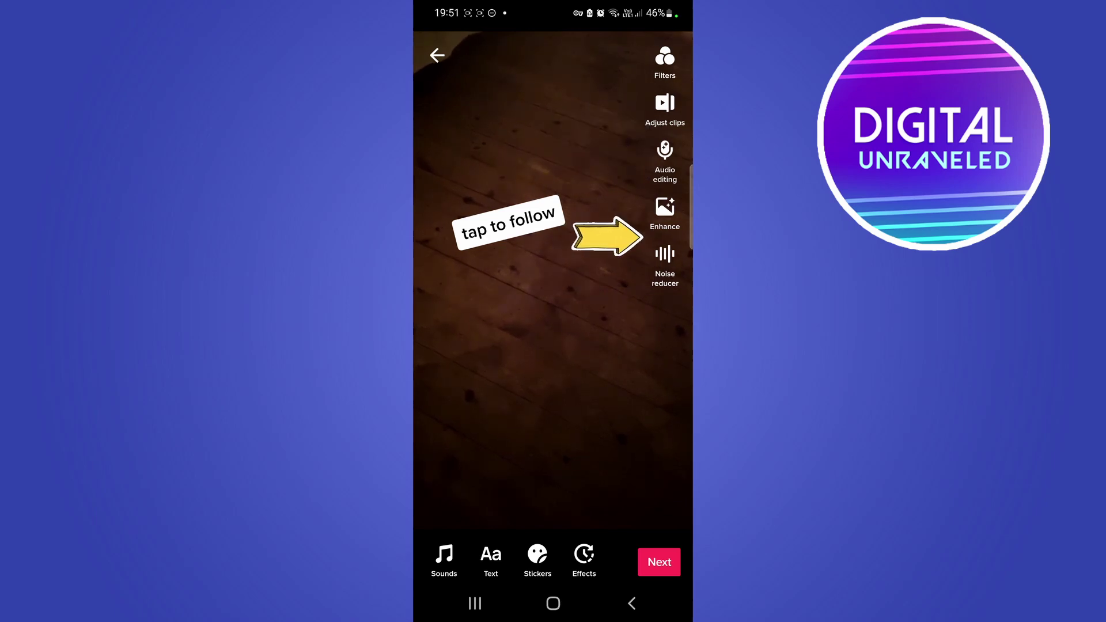
pyautogui.click(606, 238)
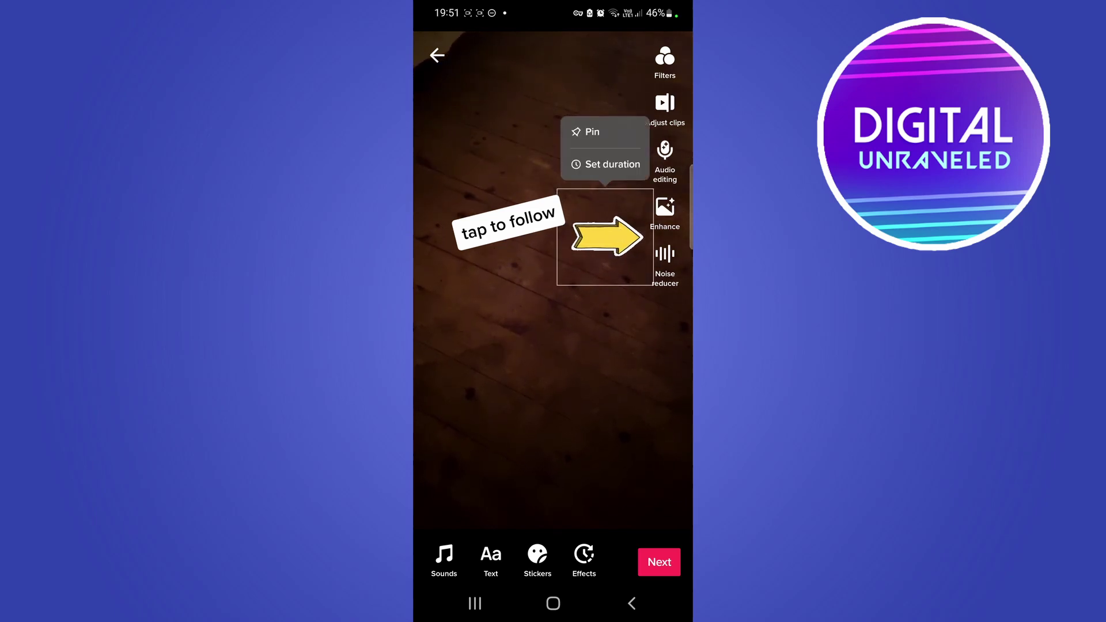
pyautogui.click(613, 164)
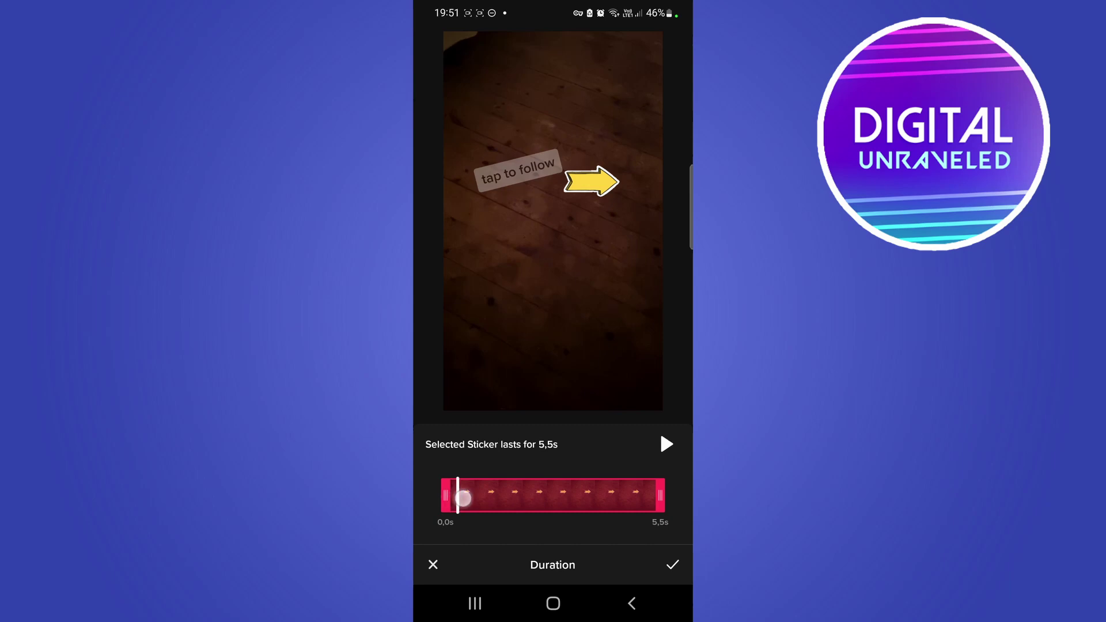
pyautogui.moveTo(458, 498)
pyautogui.mouseDown()
pyautogui.moveTo(621, 501)
pyautogui.moveTo(602, 502)
pyautogui.mouseUp()
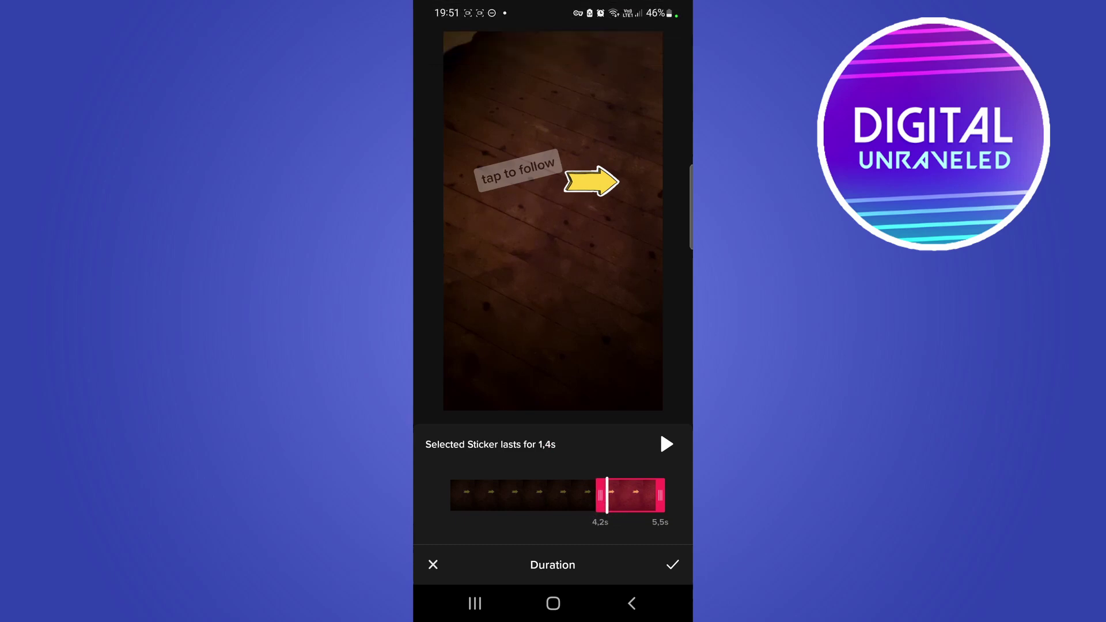
pyautogui.click(673, 565)
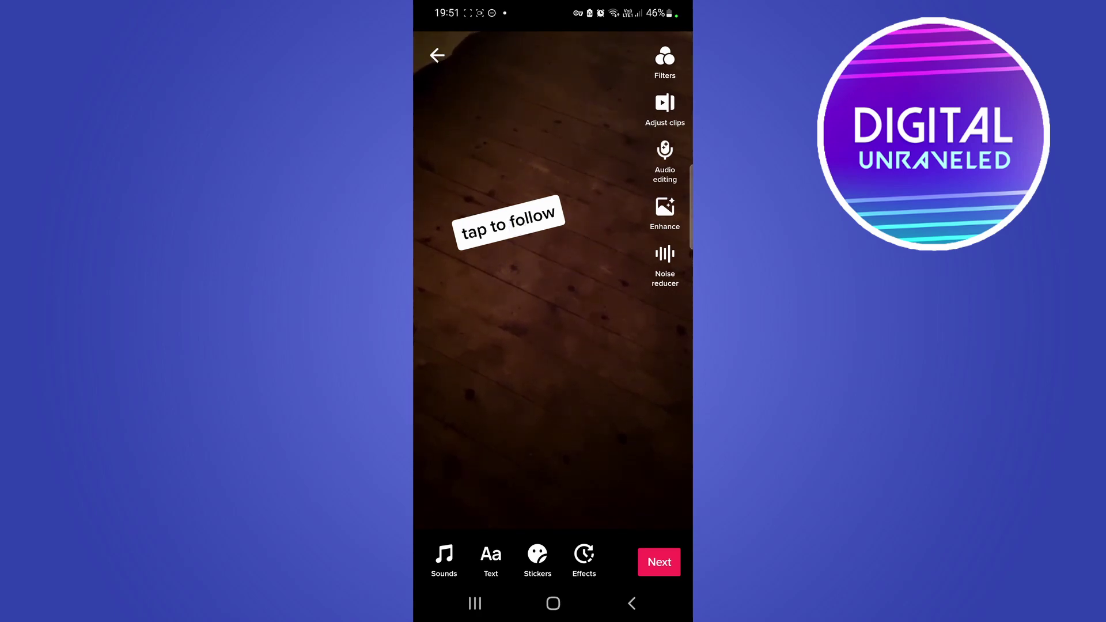
# - Trim the 'tap to follow' text's duration to start around 4.1 s, lasting about 1.4 s
pyautogui.click(509, 223)
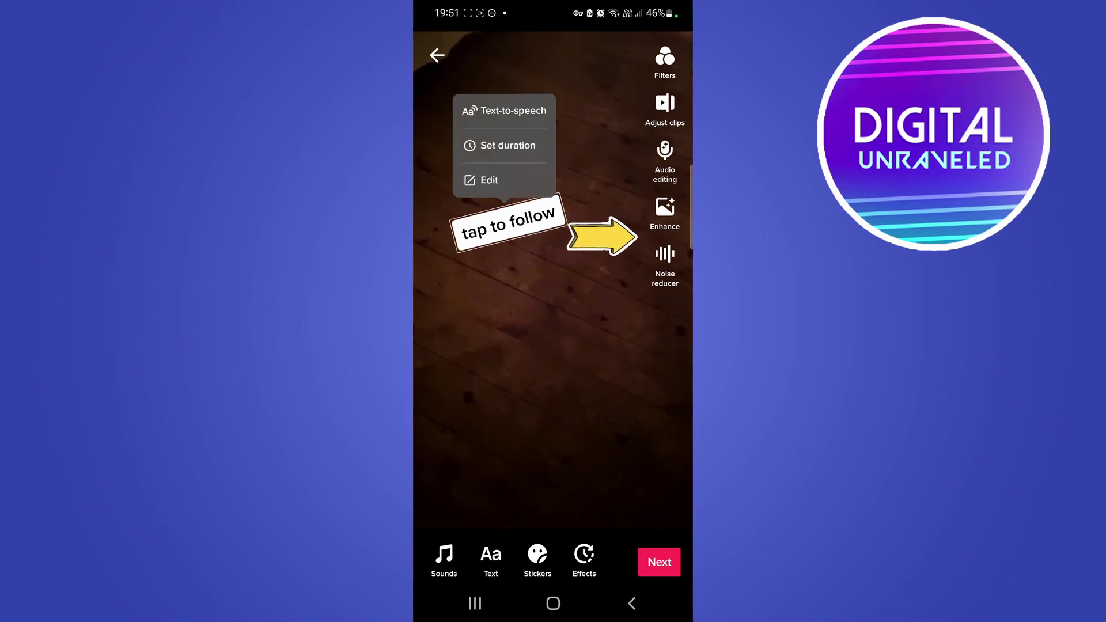
pyautogui.click(509, 146)
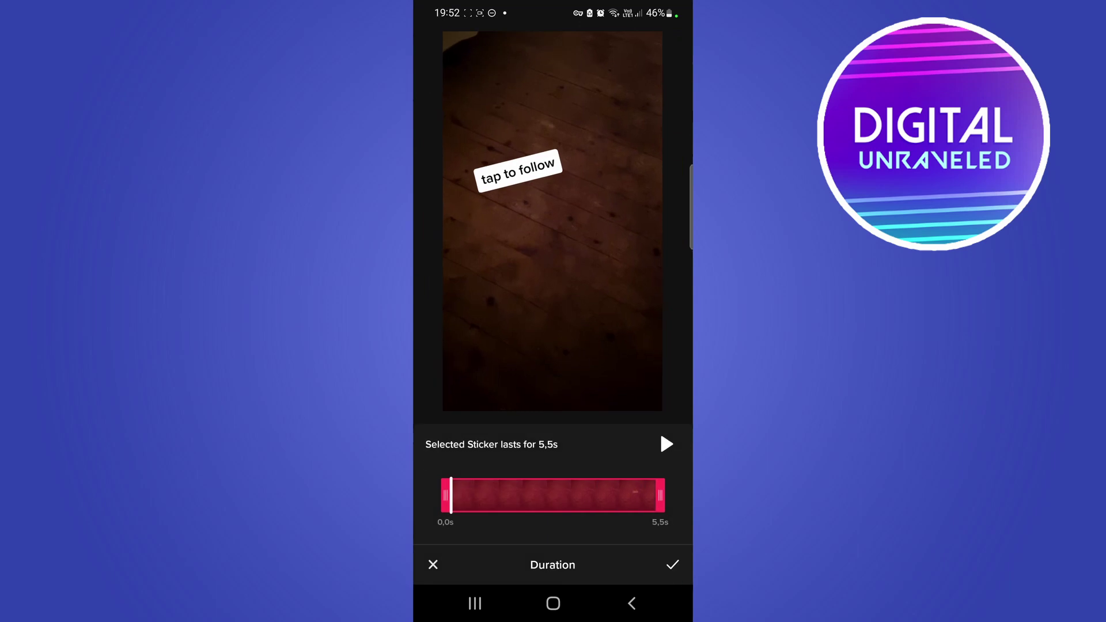
pyautogui.moveTo(448, 497)
pyautogui.mouseDown()
pyautogui.moveTo(611, 498)
pyautogui.moveTo(600, 497)
pyautogui.mouseUp()
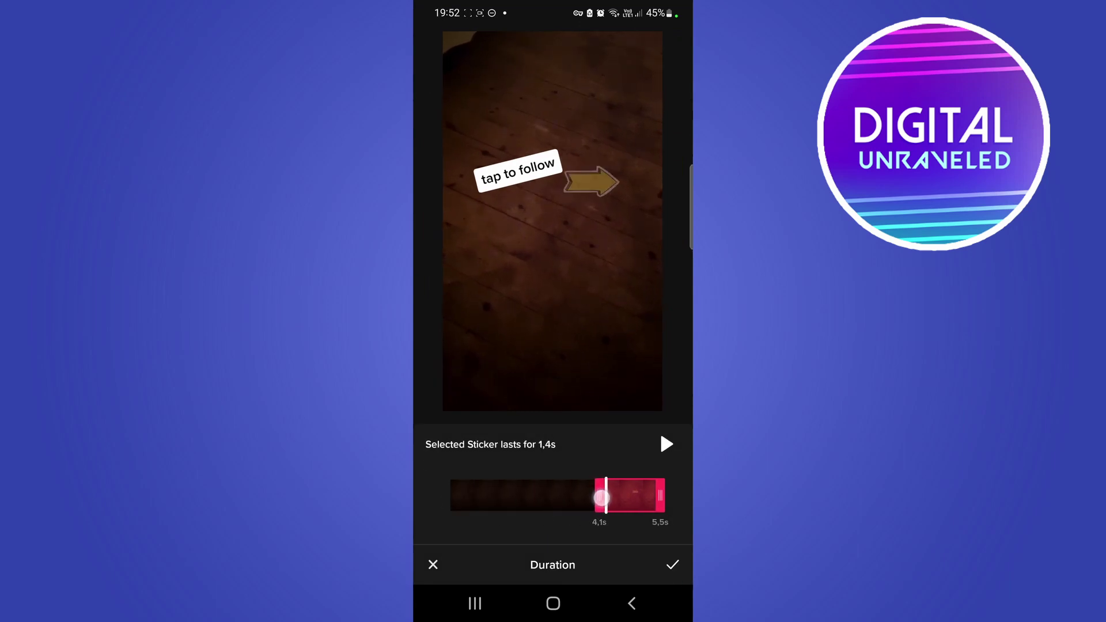
pyautogui.click(673, 564)
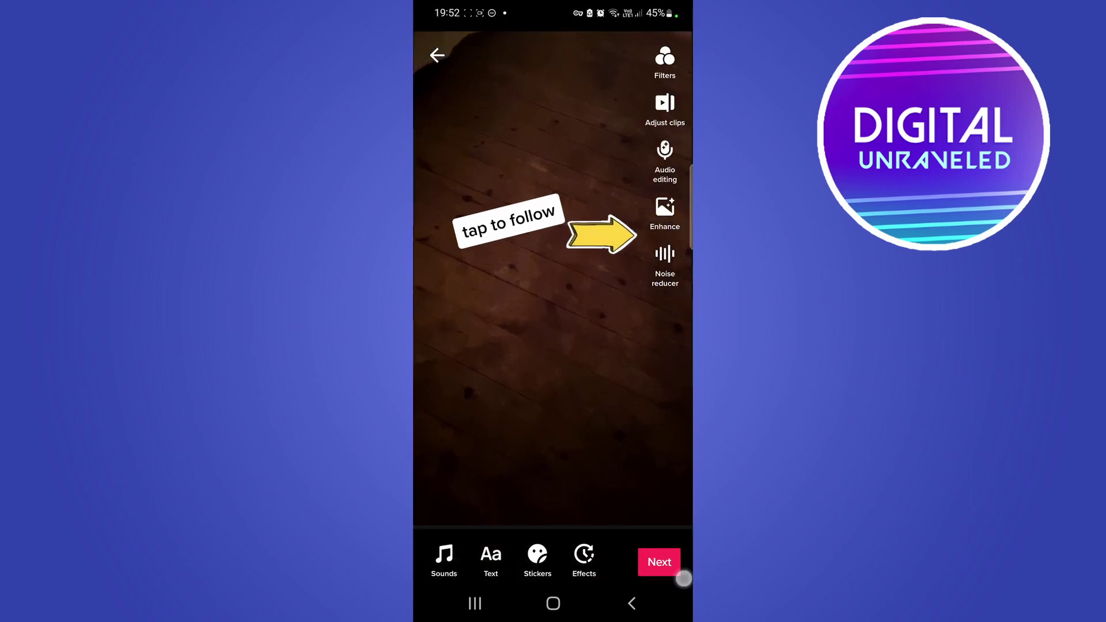